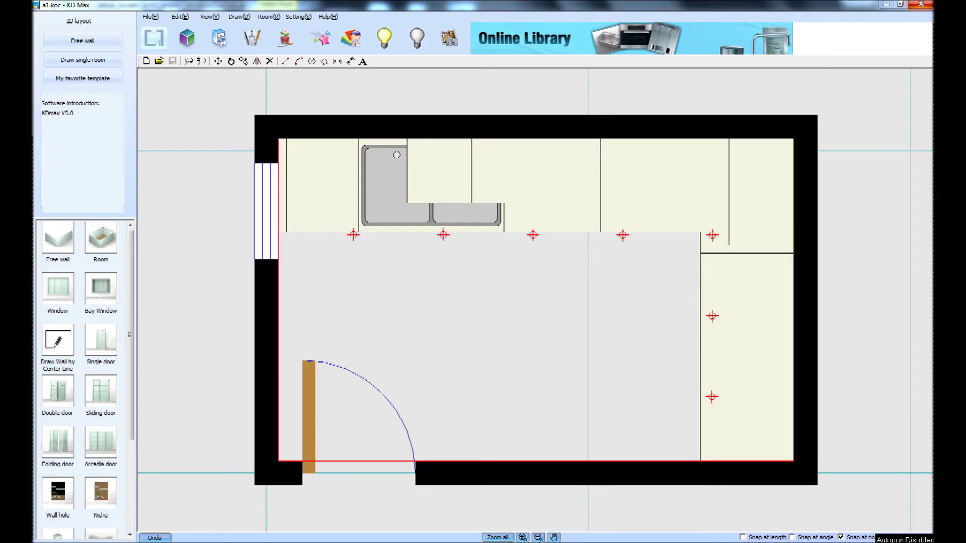
Step: Select the left-wall window, dismiss its popup, and render the kitchen in 3D
{"action": "left_click", "coordinate": [308, 425]}
{"action": "left_click", "coordinate": [346, 308]}
{"action": "left_click", "coordinate": [271, 217]}
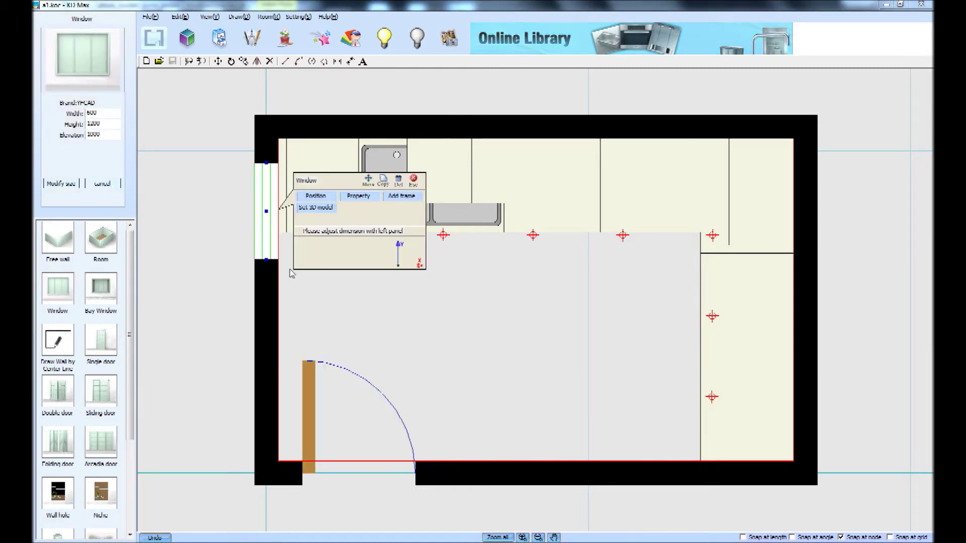
{"action": "left_click", "coordinate": [240, 315]}
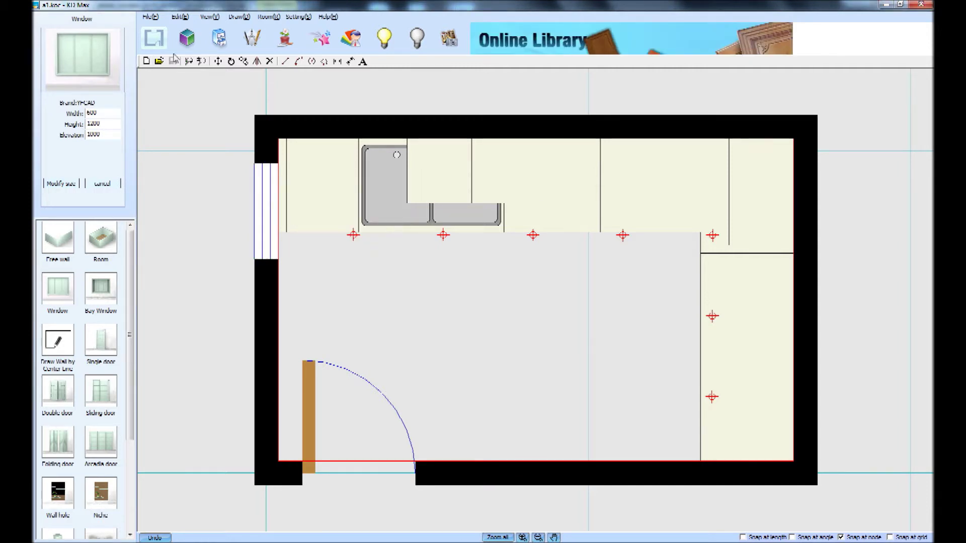
{"action": "left_click", "coordinate": [186, 45]}
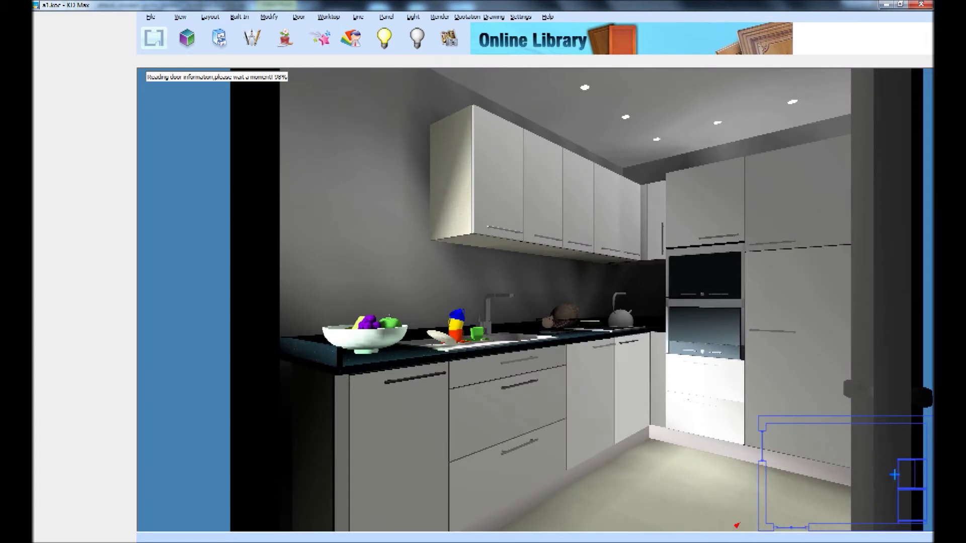
Step: Place the camera on the plan, turn left toward the door and window, then return to 2D
{"action": "left_click", "coordinate": [877, 471]}
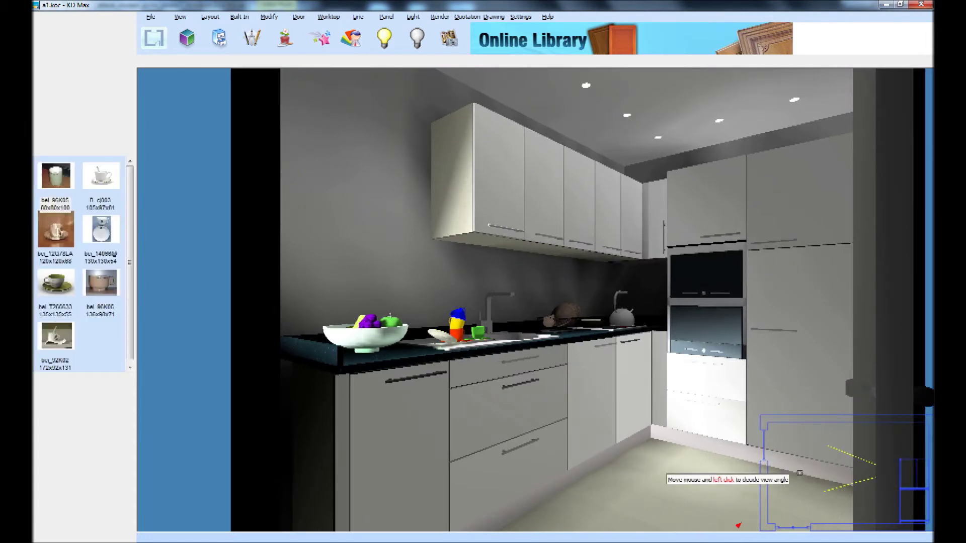
{"action": "left_click", "coordinate": [902, 472]}
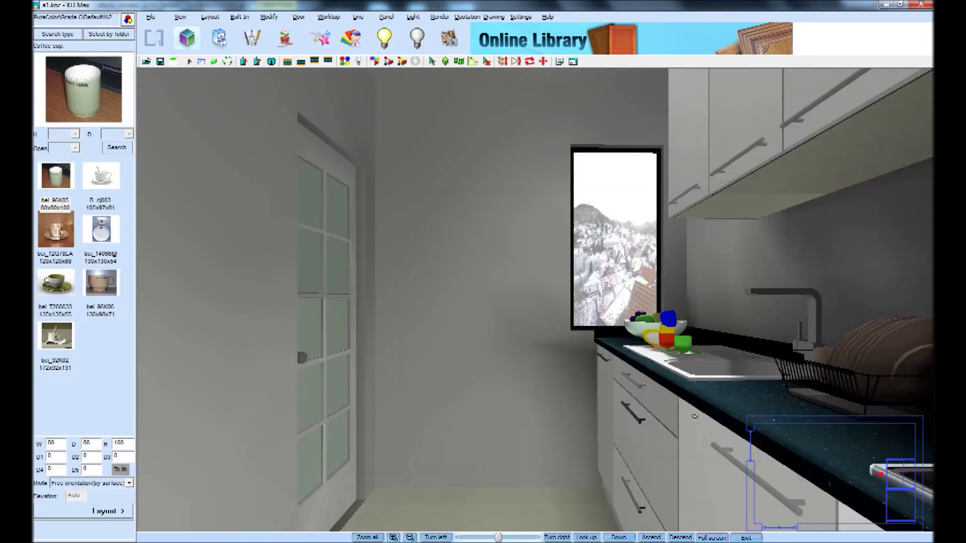
{"action": "left_click_drag", "start_coordinate": [545, 330], "coordinate": [610, 325]}
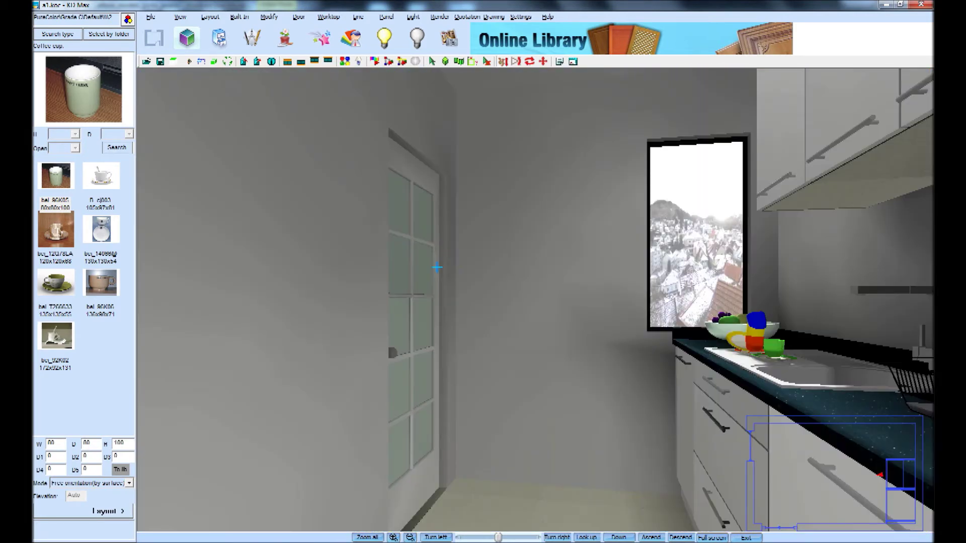
{"action": "left_click_drag", "start_coordinate": [437, 268], "coordinate": [494, 247]}
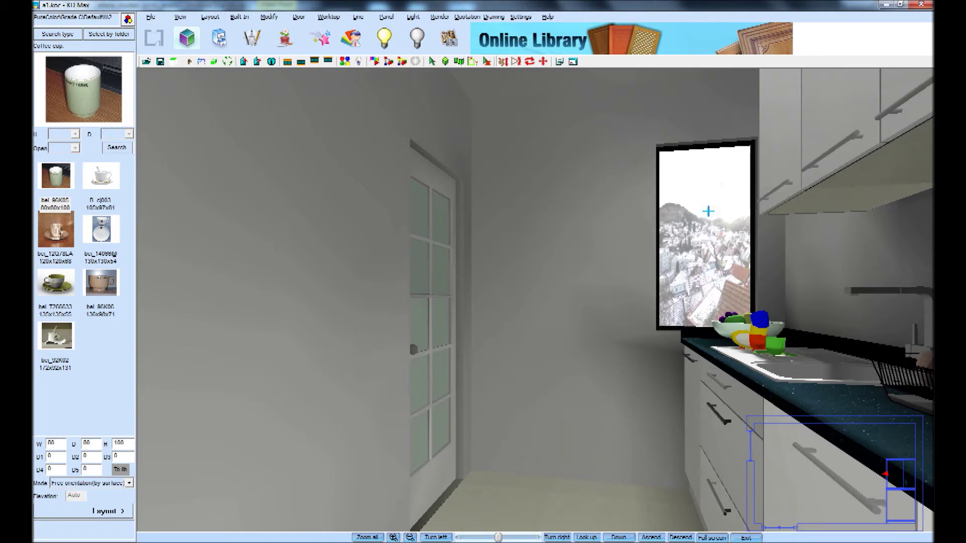
{"action": "left_click", "coordinate": [145, 42]}
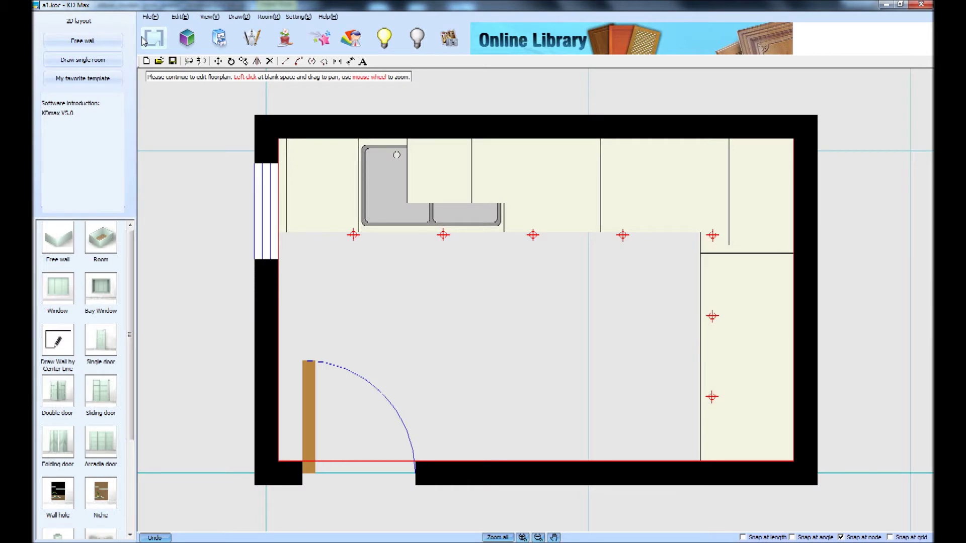
Step: Select the single door and open its Set 3D model gallery of glass doors
{"action": "left_click", "coordinate": [309, 418]}
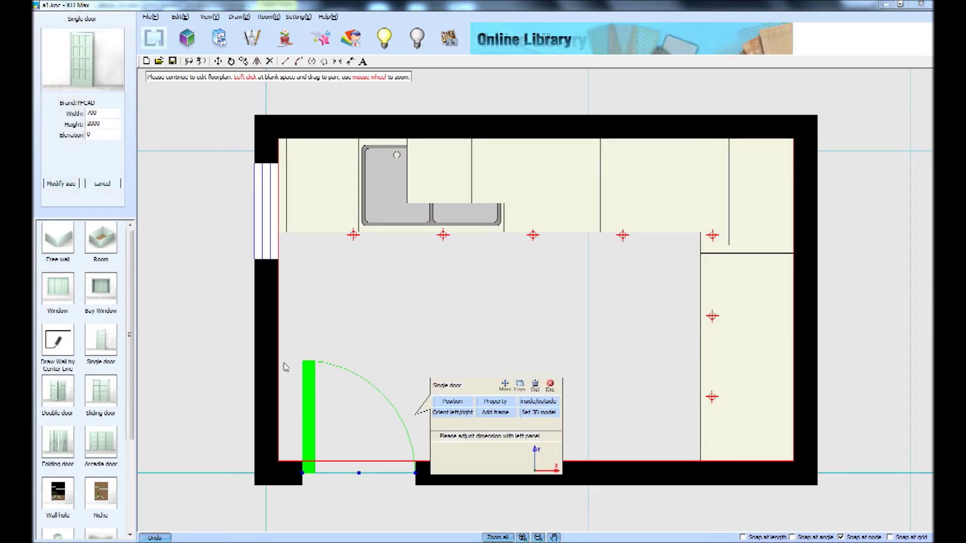
{"action": "left_click", "coordinate": [276, 233]}
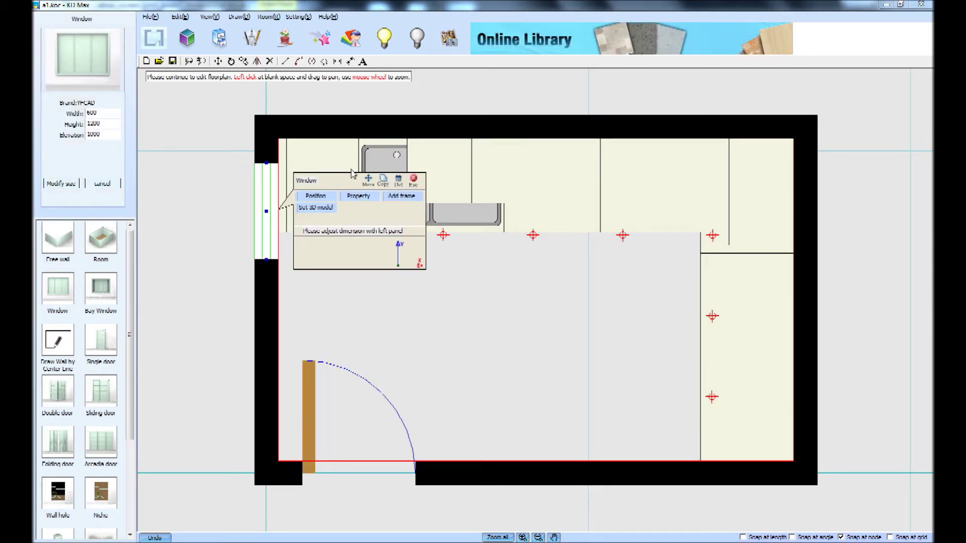
{"action": "left_click", "coordinate": [294, 441]}
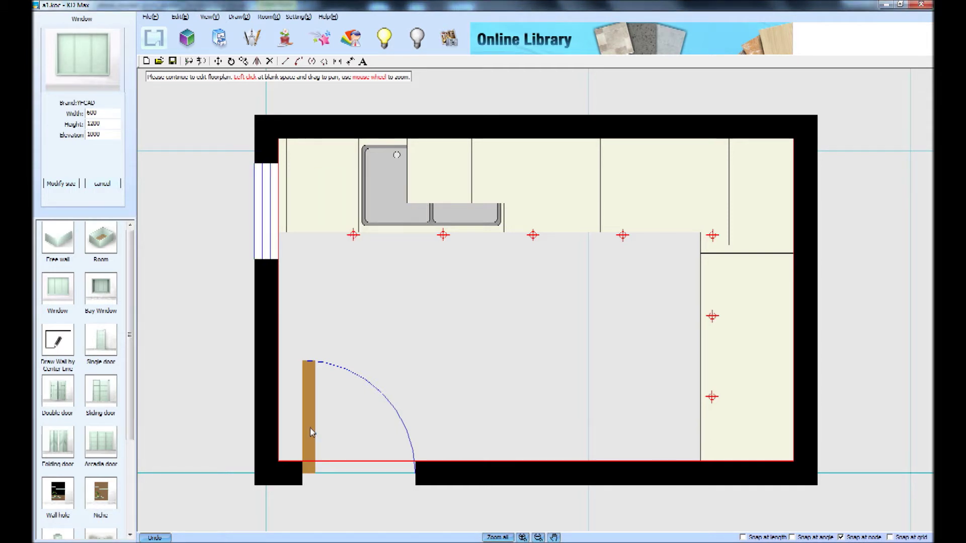
{"action": "left_click", "coordinate": [310, 431]}
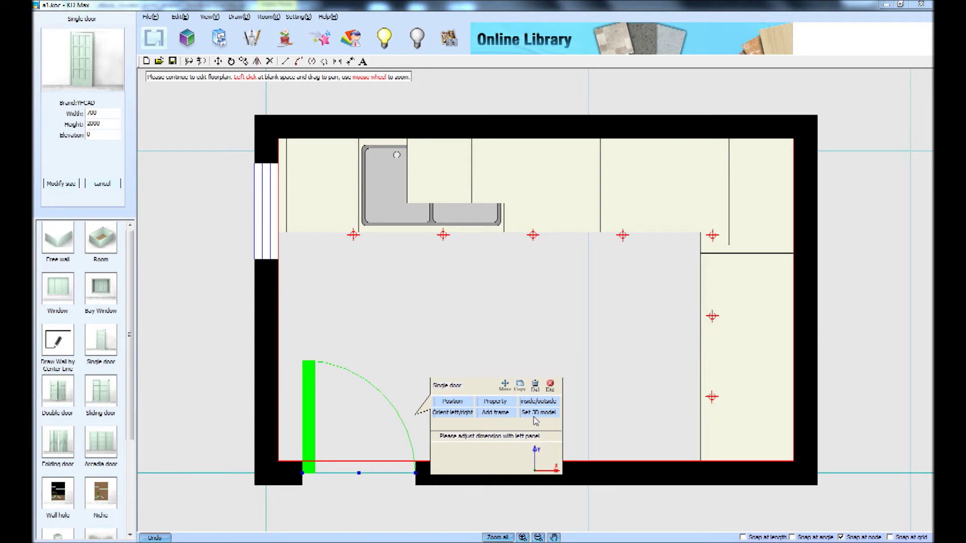
{"action": "double_click", "coordinate": [359, 420]}
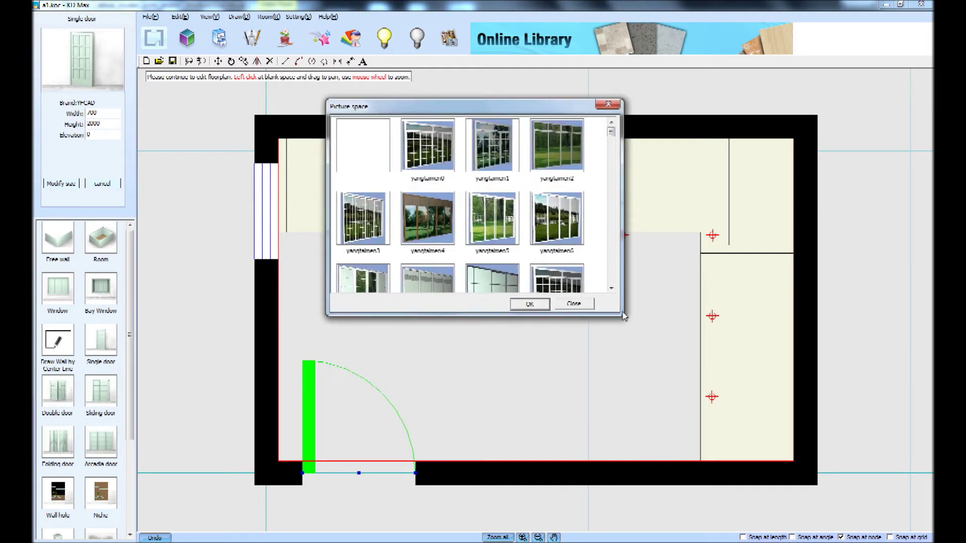
Step: Swap the single door for the dark brown door model from Picture space
{"action": "mouse_move", "coordinate": [611, 133]}
{"action": "left_mouse_down"}
{"action": "mouse_move", "coordinate": [614, 287]}
{"action": "mouse_move", "coordinate": [612, 265]}
{"action": "mouse_move", "coordinate": [613, 277]}
{"action": "left_mouse_up"}
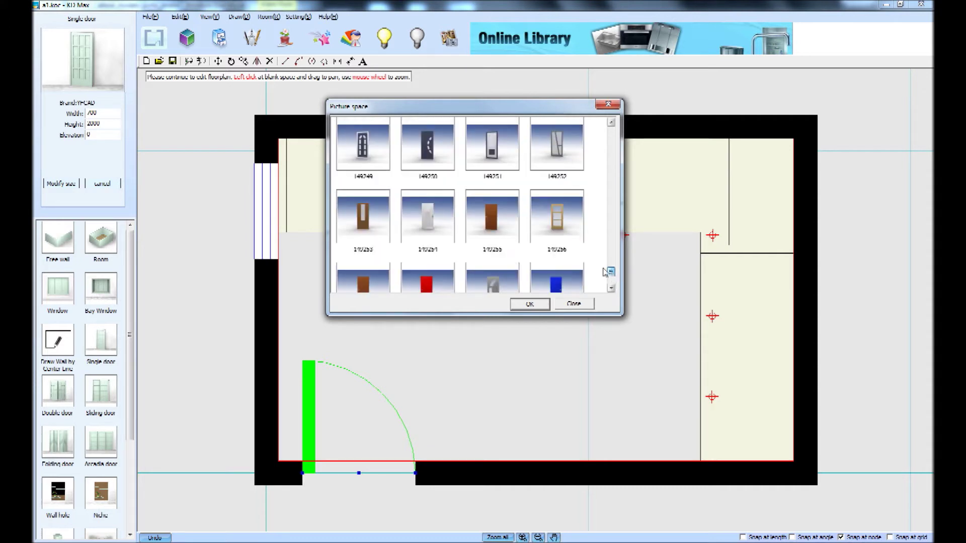
{"action": "left_click", "coordinate": [503, 227]}
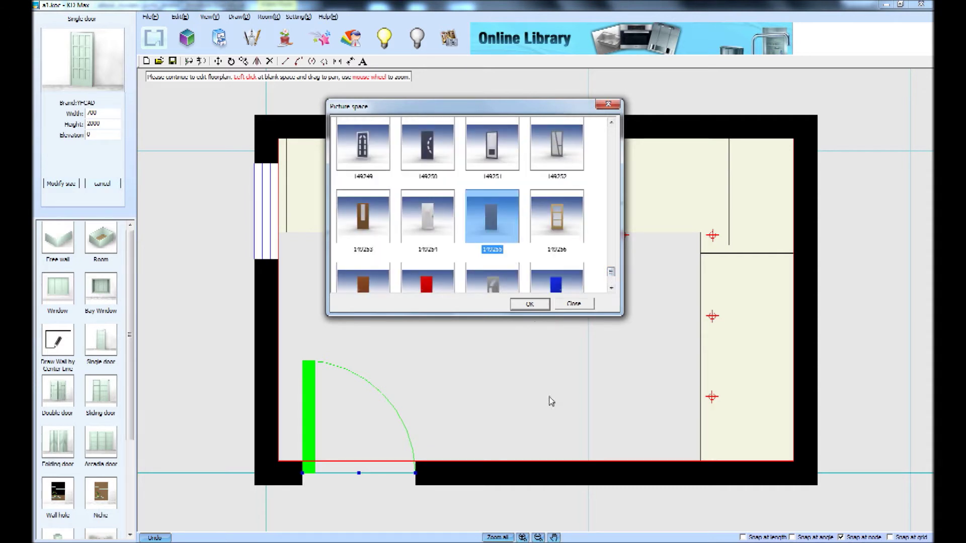
{"action": "left_click", "coordinate": [531, 305]}
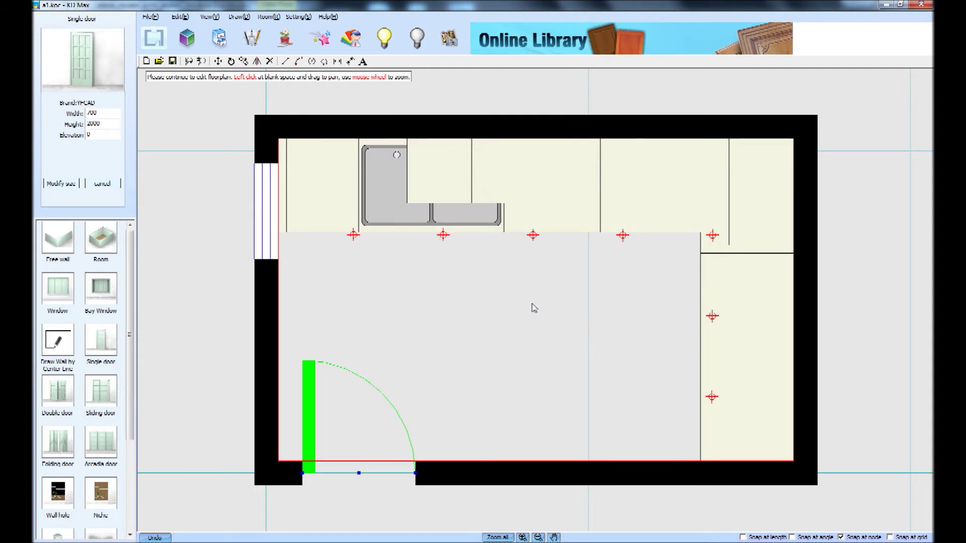
{"action": "left_click", "coordinate": [258, 217]}
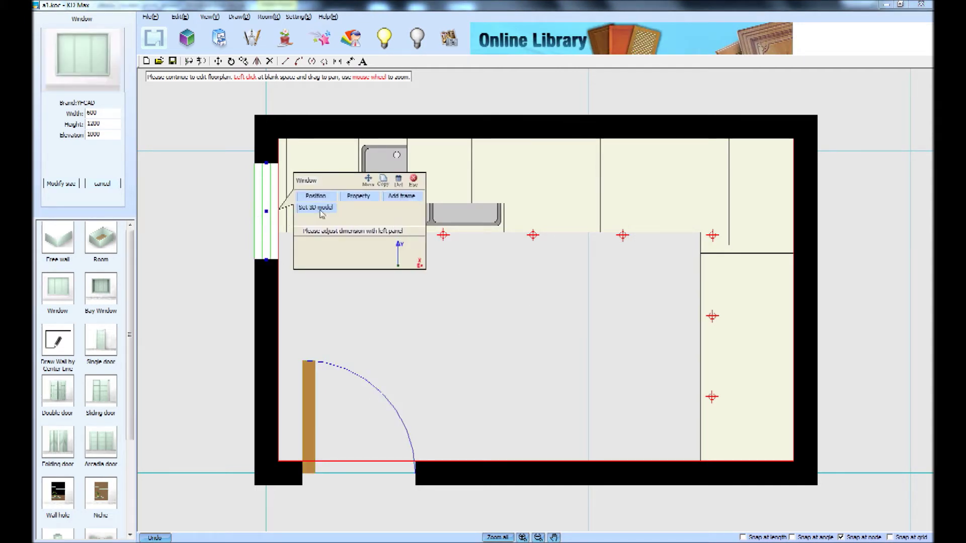
Step: Select the left-wall window and open its Set 3D model gallery
{"action": "left_click", "coordinate": [440, 358]}
{"action": "left_click", "coordinate": [307, 393]}
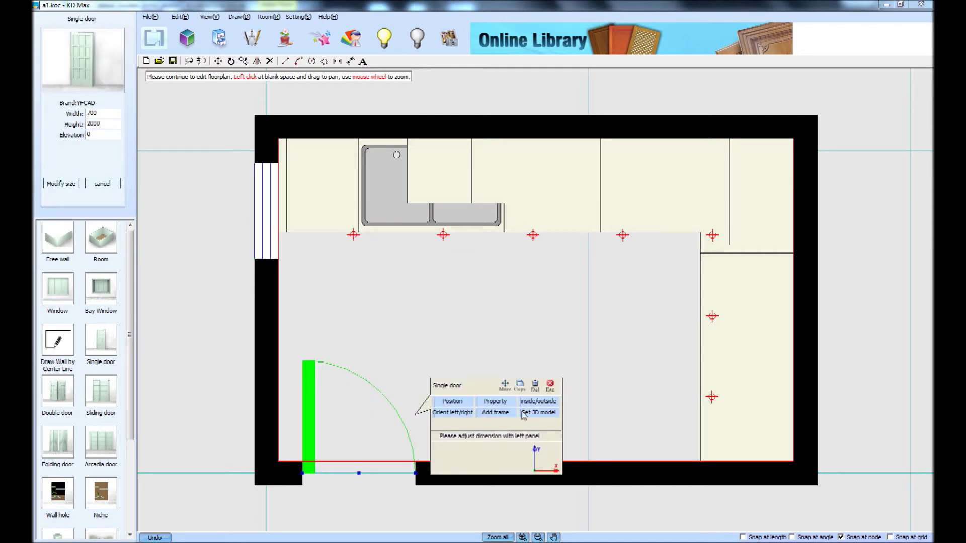
{"action": "left_click", "coordinate": [263, 228]}
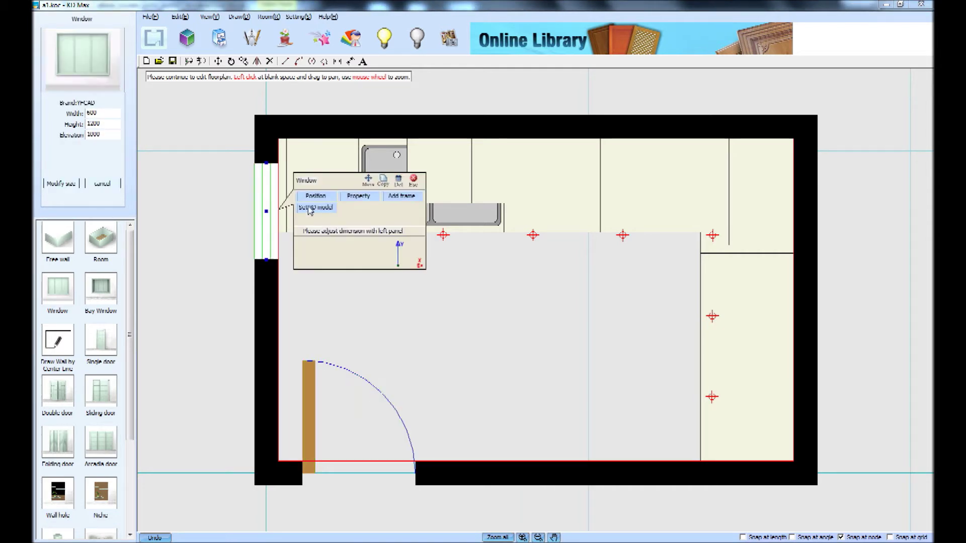
{"action": "left_click", "coordinate": [313, 397]}
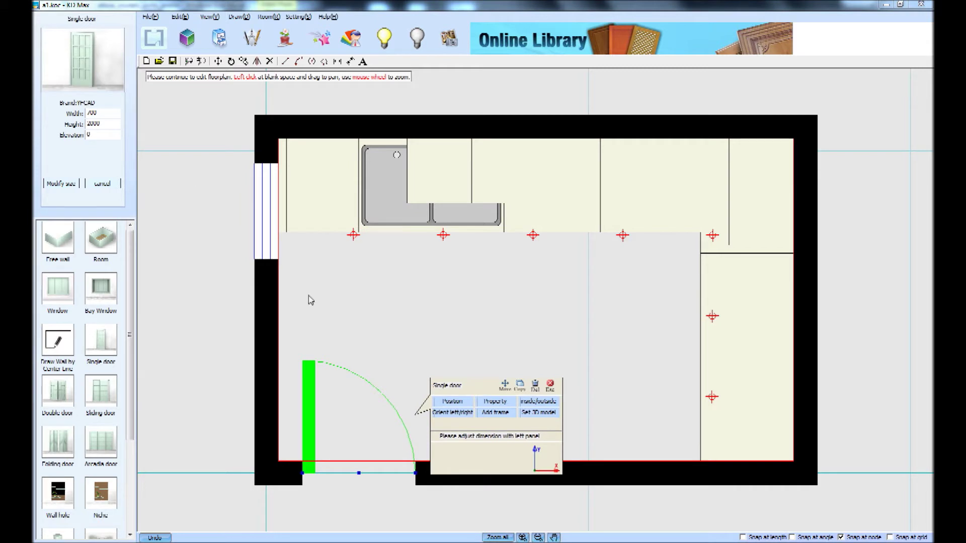
{"action": "left_click", "coordinate": [257, 183]}
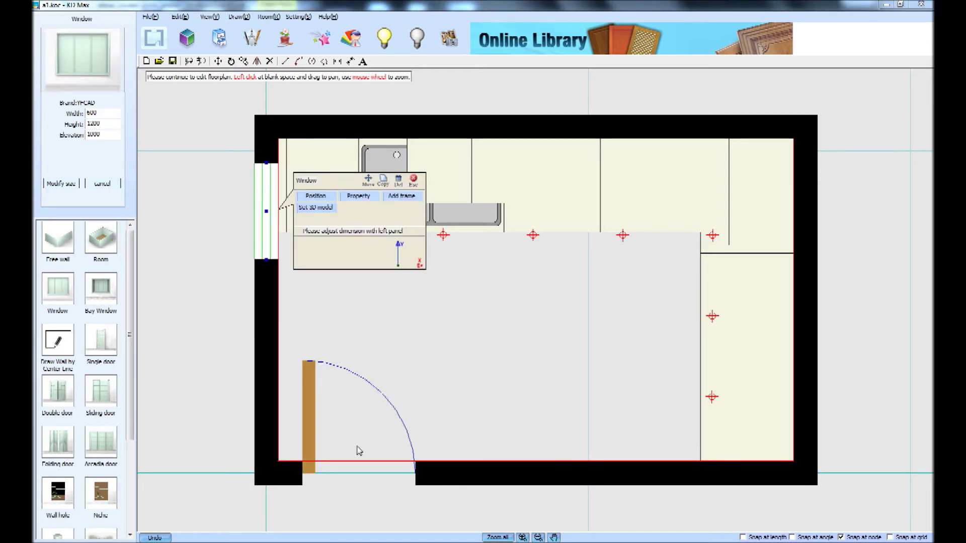
{"action": "left_click", "coordinate": [377, 127]}
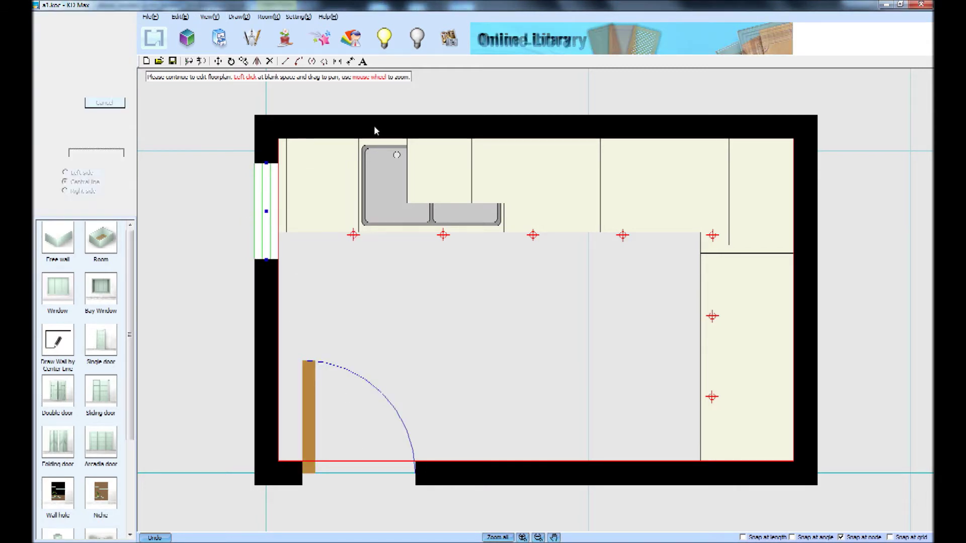
{"action": "left_click", "coordinate": [268, 221]}
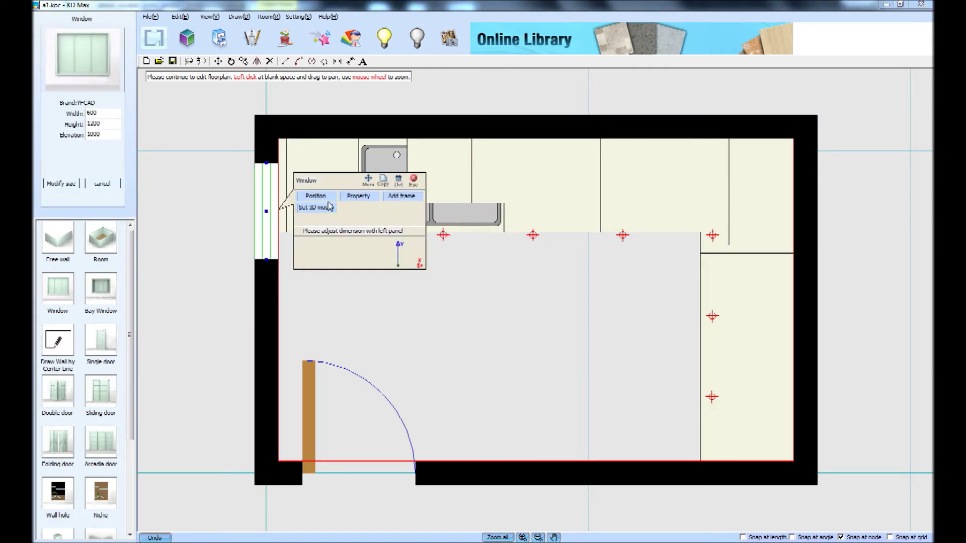
{"action": "left_click", "coordinate": [316, 208]}
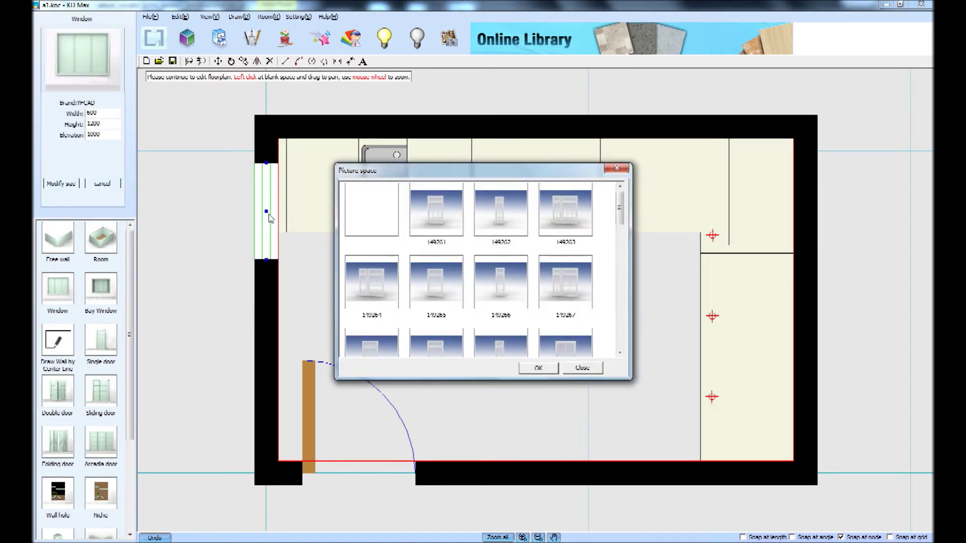
Step: Choose window model 16 from the Picture space list and confirm it
{"action": "left_click", "coordinate": [621, 272]}
{"action": "left_click_drag", "start_coordinate": [620, 262], "coordinate": [621, 312]}
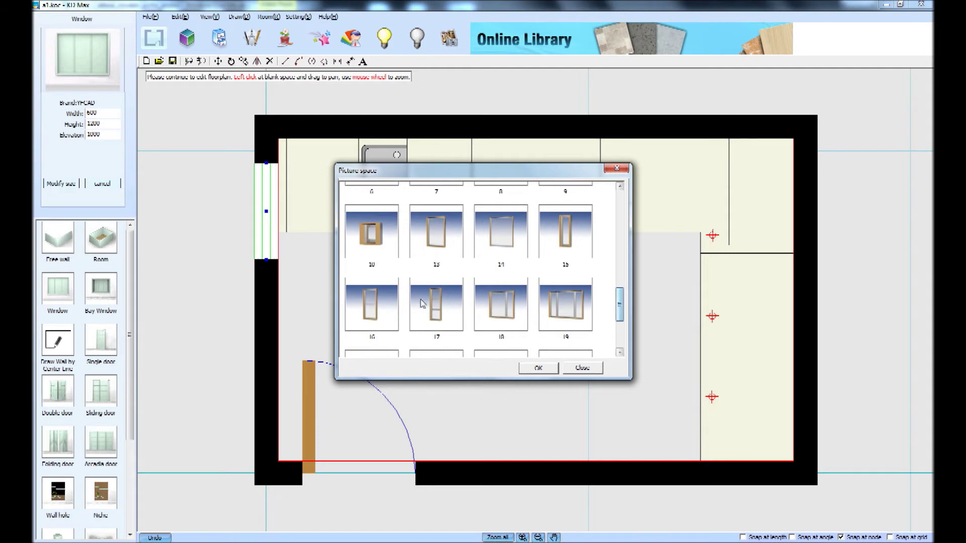
{"action": "left_click", "coordinate": [371, 306]}
{"action": "left_click", "coordinate": [537, 370]}
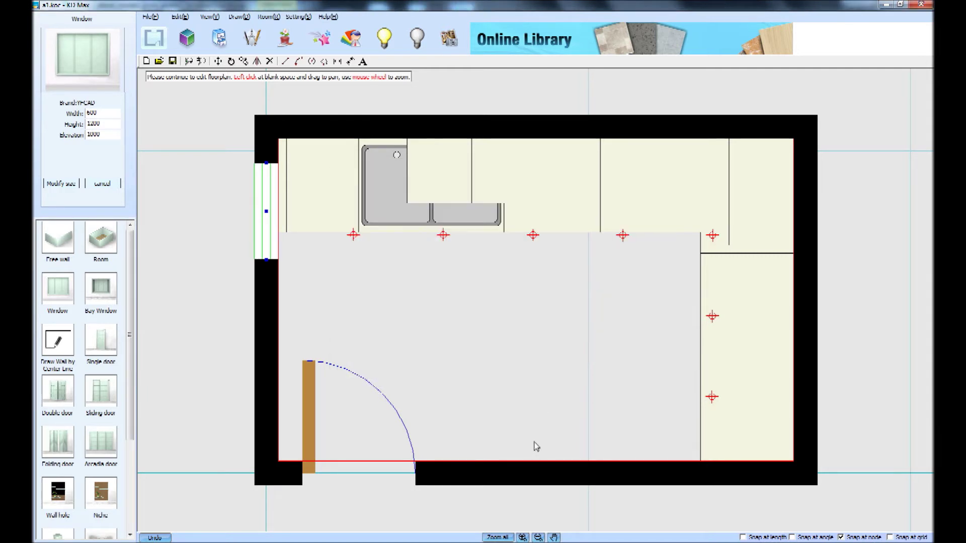
Step: Render the kitchen in 3D, answering Não to keep the current setting
{"action": "left_click", "coordinate": [191, 43]}
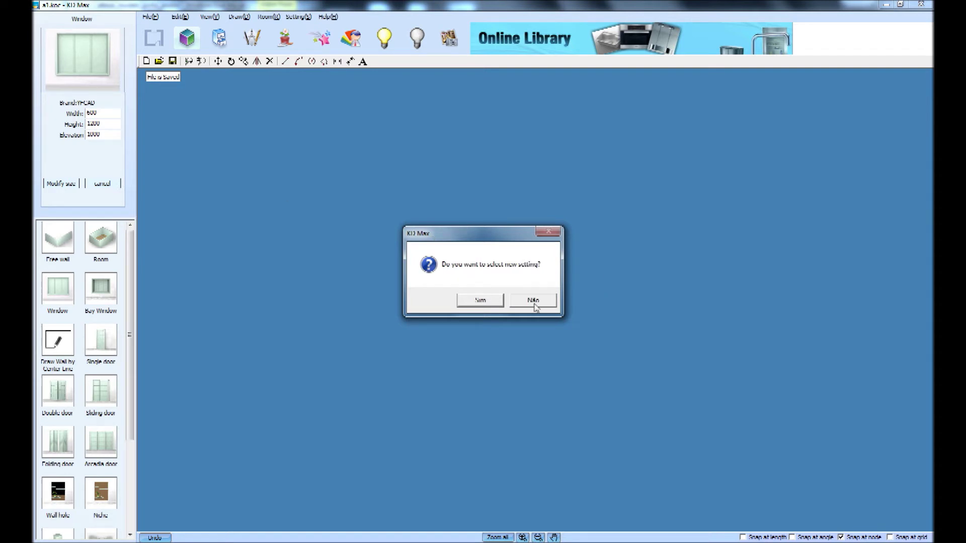
{"action": "left_click", "coordinate": [533, 301]}
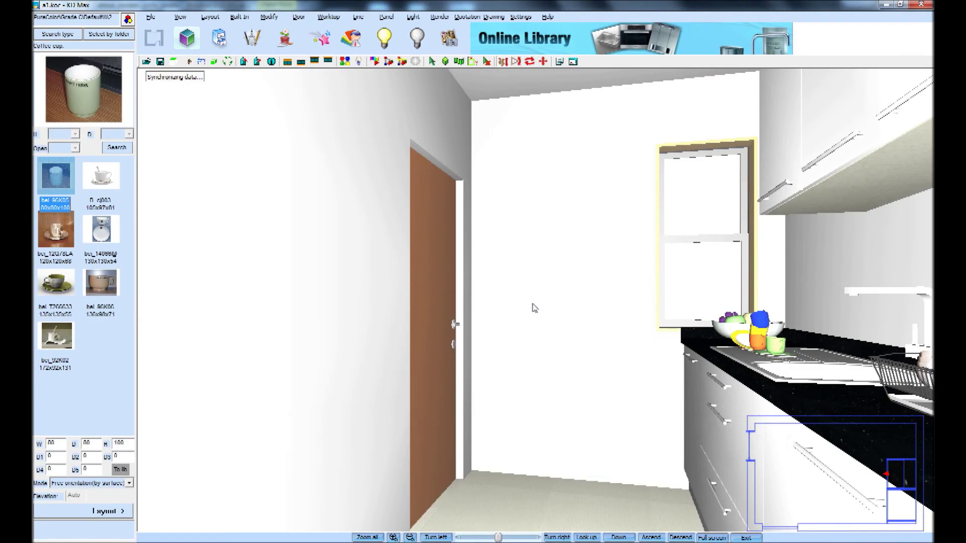
Step: Rotate the 3D view to frame the door and bring up the Material Editor
{"action": "left_click_drag", "start_coordinate": [528, 272], "coordinate": [500, 276]}
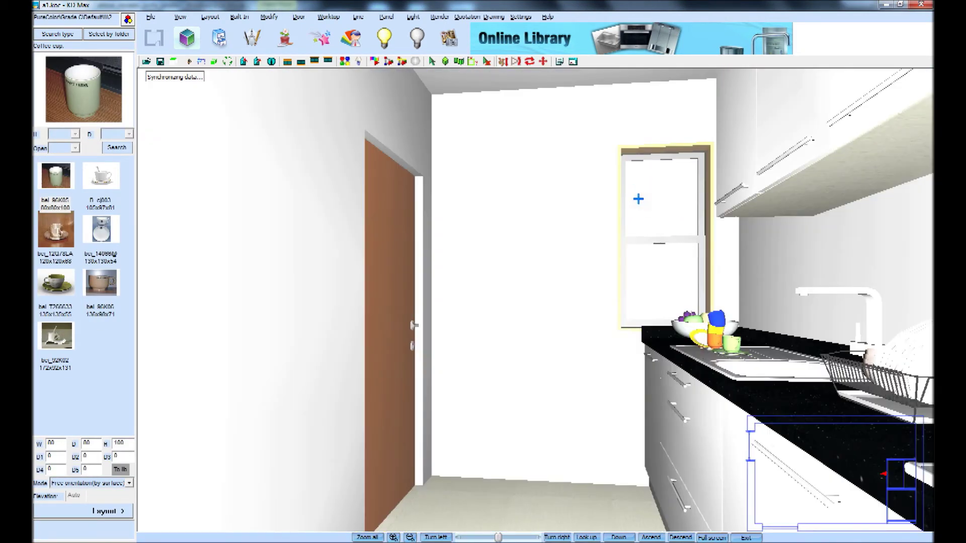
{"action": "left_click_drag", "start_coordinate": [552, 225], "coordinate": [550, 228]}
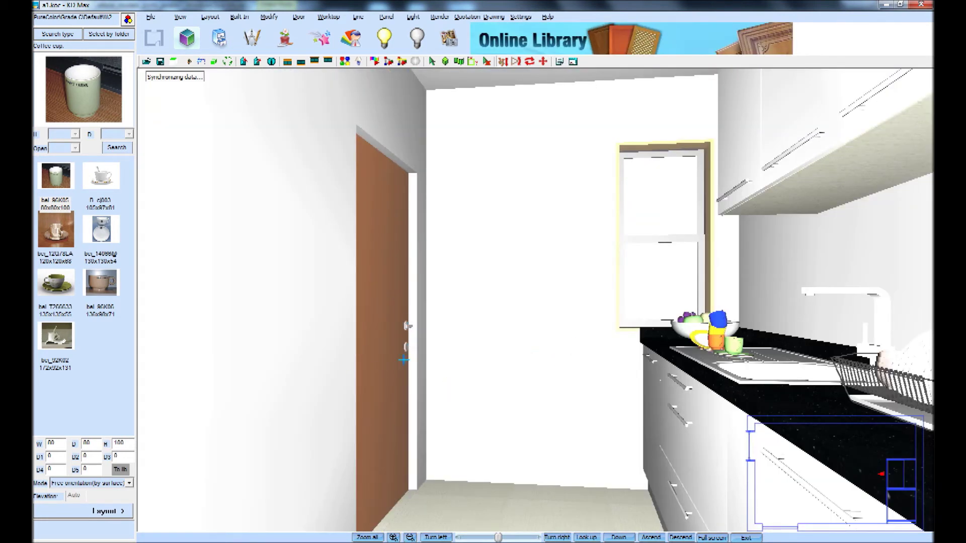
{"action": "left_click", "coordinate": [351, 38]}
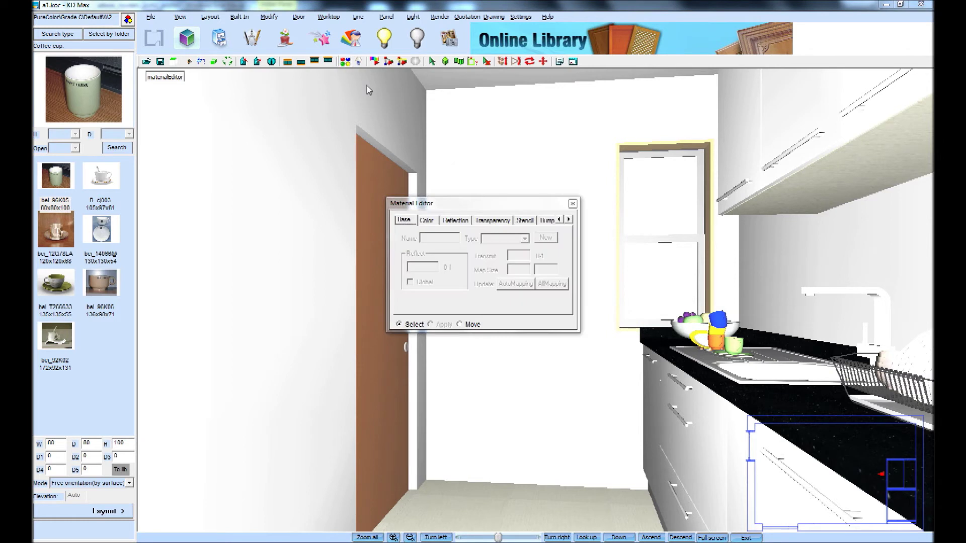
Step: Pick up the door's material and load 05-RO.jpg, rotated vertically, as its texture
{"action": "left_click", "coordinate": [384, 168]}
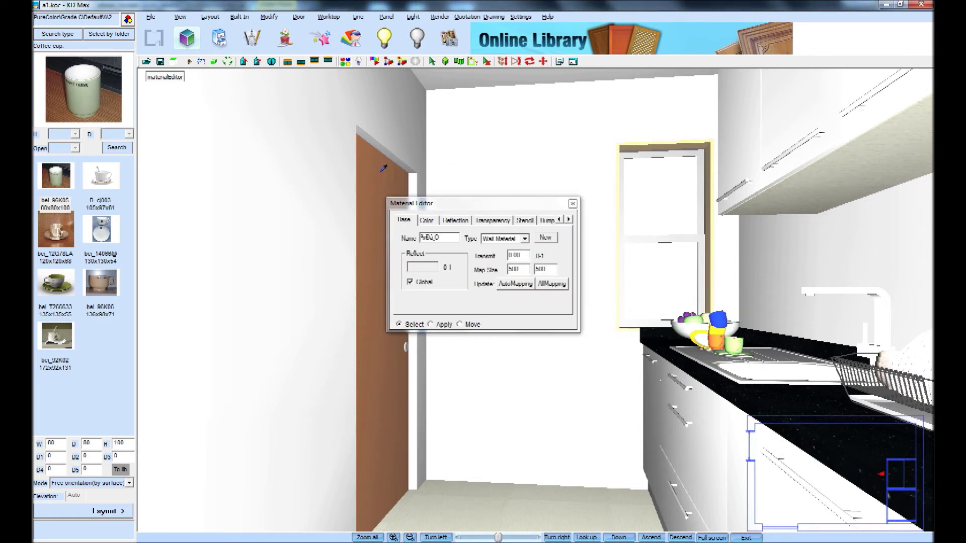
{"action": "left_click", "coordinate": [427, 221]}
{"action": "left_click", "coordinate": [499, 301]}
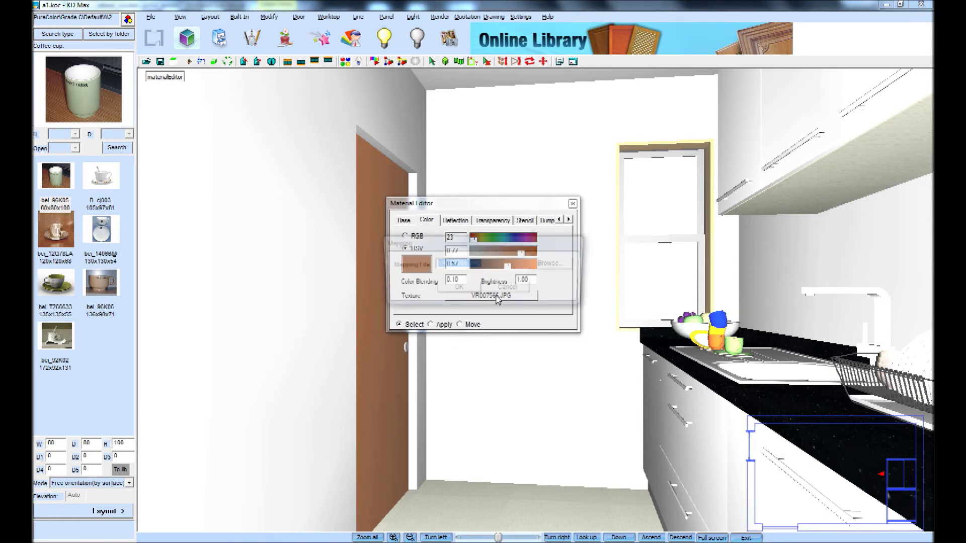
{"action": "left_click", "coordinate": [573, 268]}
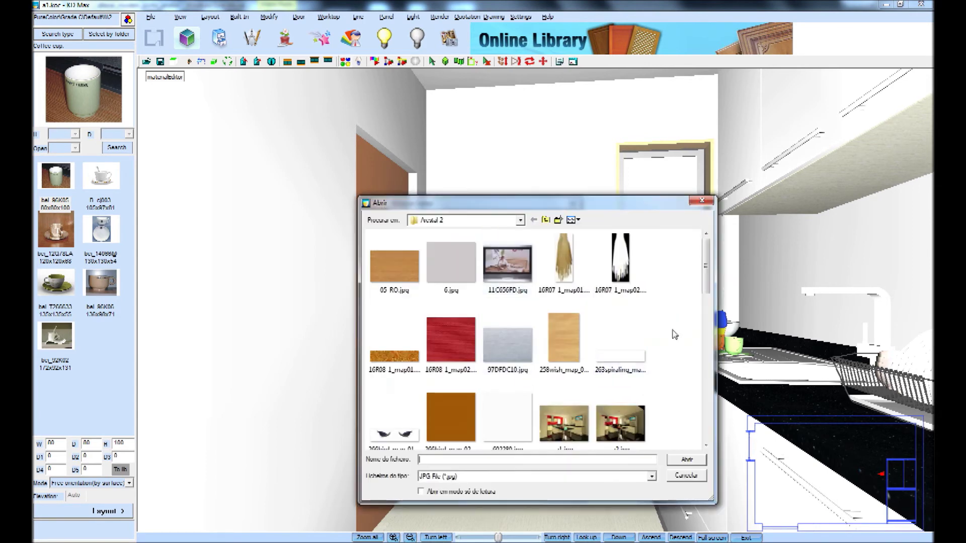
{"action": "left_click_drag", "start_coordinate": [716, 275], "coordinate": [712, 279]}
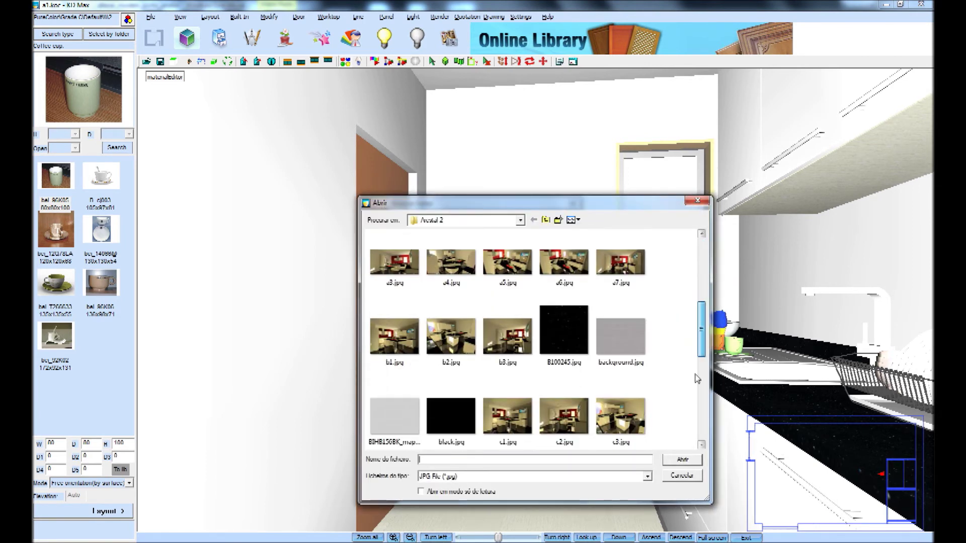
{"action": "left_click_drag", "start_coordinate": [703, 284], "coordinate": [703, 289]}
{"action": "left_click", "coordinate": [402, 272]}
{"action": "right_click", "coordinate": [403, 271]}
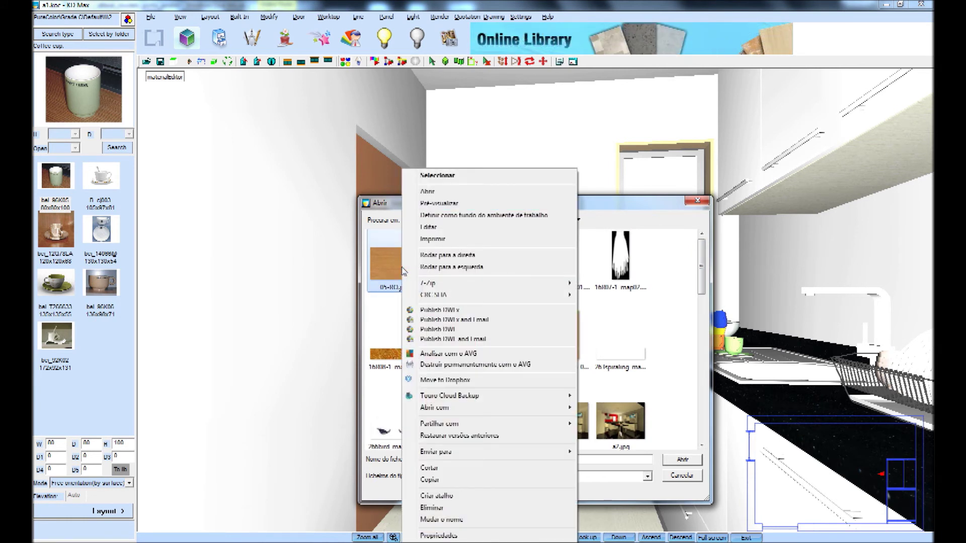
{"action": "left_click", "coordinate": [457, 267]}
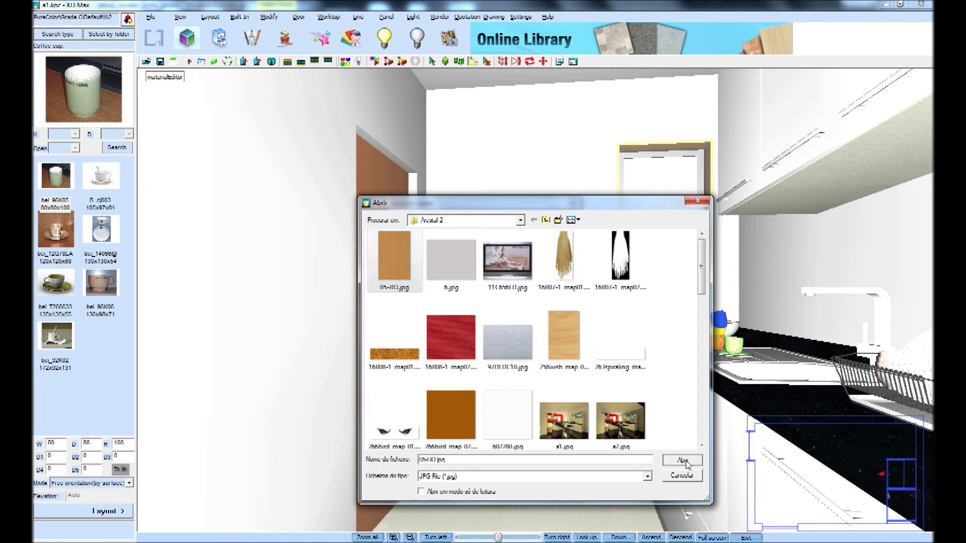
{"action": "left_click", "coordinate": [683, 460]}
{"action": "left_click", "coordinate": [455, 289]}
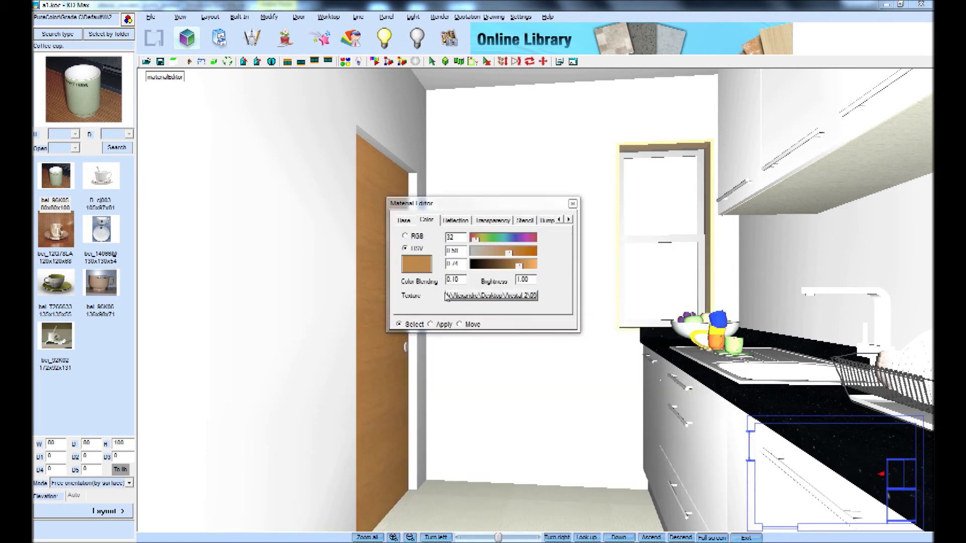
Step: Switch to Apply mode and reload 05-RO.jpg as the material's texture file
{"action": "left_click", "coordinate": [430, 324]}
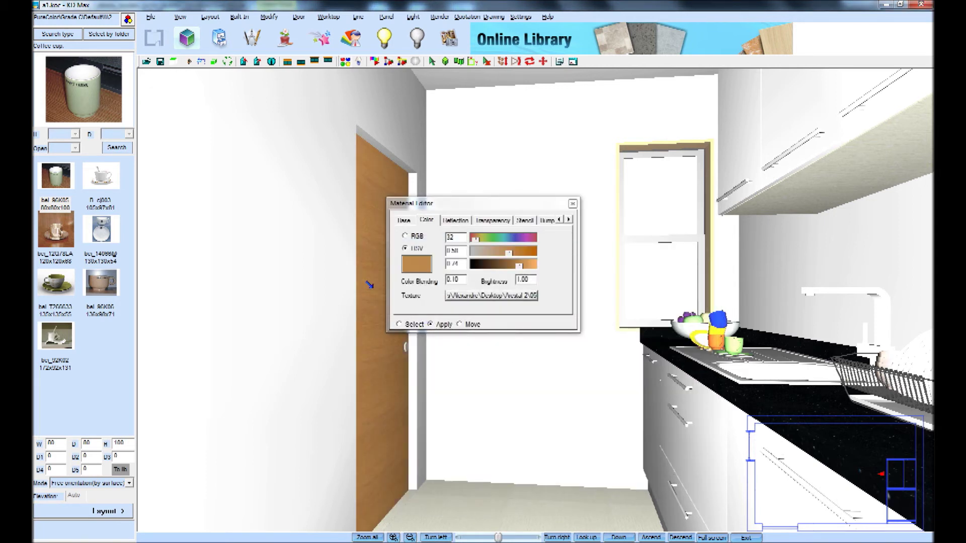
{"action": "left_click", "coordinate": [479, 296]}
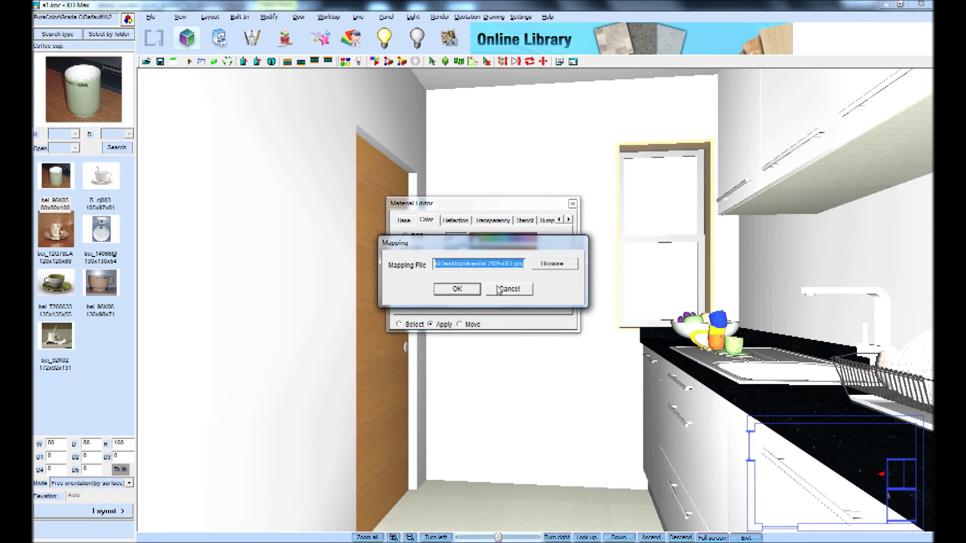
{"action": "left_click", "coordinate": [553, 263]}
{"action": "left_click", "coordinate": [392, 261]}
{"action": "right_click", "coordinate": [391, 263]}
{"action": "key", "text": "Escape"}
{"action": "left_click", "coordinate": [681, 460]}
{"action": "left_click", "coordinate": [462, 285]}
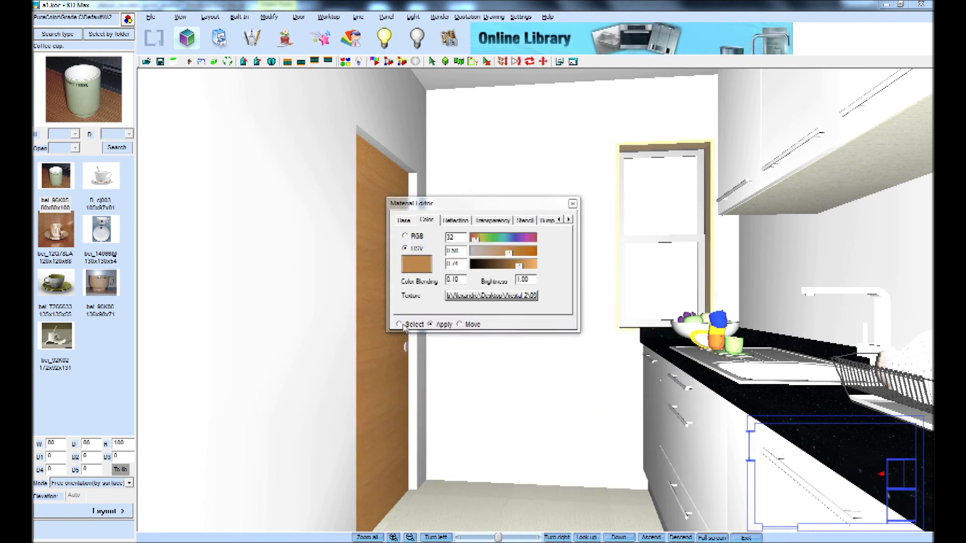
{"action": "left_click", "coordinate": [405, 222]}
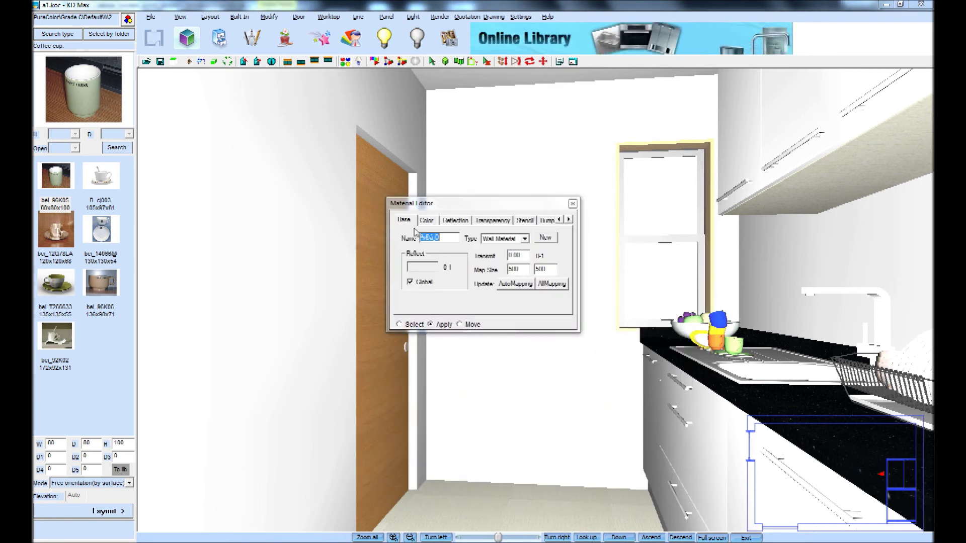
Step: Close the material editor, move the camera back, and delete the shelf unit
{"action": "double_click", "coordinate": [513, 270]}
{"action": "left_click", "coordinate": [573, 204]}
{"action": "mouse_move", "coordinate": [617, 280]}
{"action": "left_mouse_down"}
{"action": "mouse_move", "coordinate": [592, 272]}
{"action": "mouse_move", "coordinate": [559, 236]}
{"action": "mouse_move", "coordinate": [553, 298]}
{"action": "left_mouse_up"}
{"action": "right_click", "coordinate": [546, 276]}
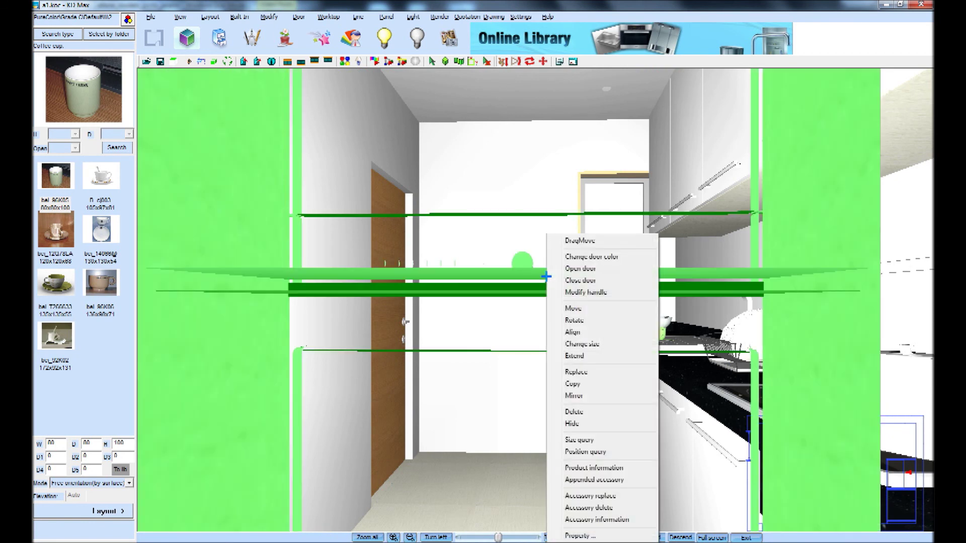
{"action": "left_click", "coordinate": [572, 423]}
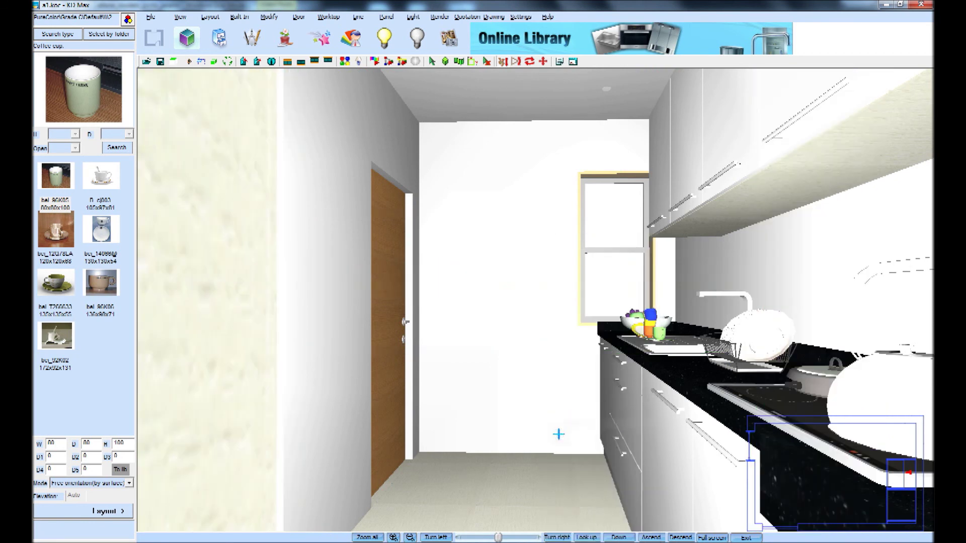